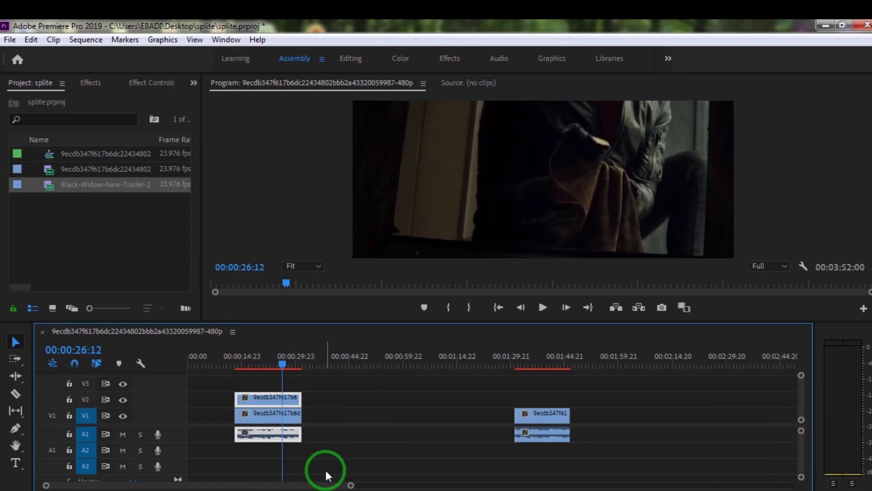
Find the Crop video effect and apply it to the stacked clips on tracks V1 and V2.
left_click(89, 83)
left_click(47, 99)
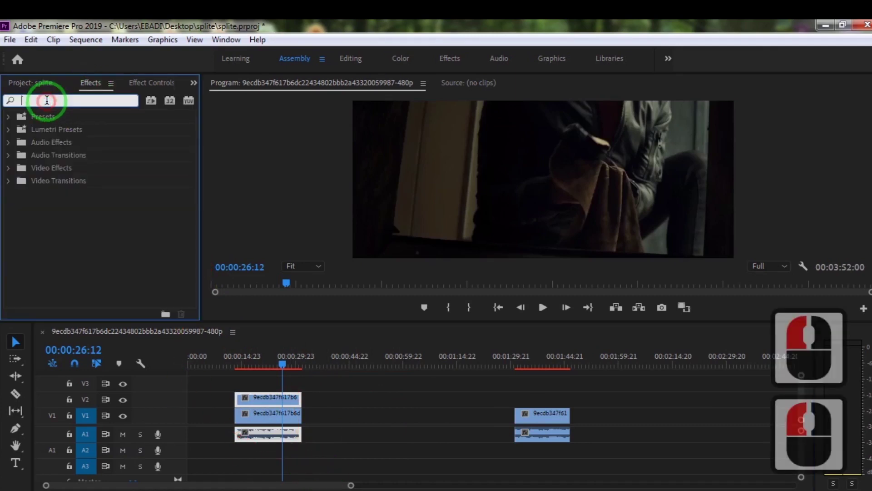
type("crop")
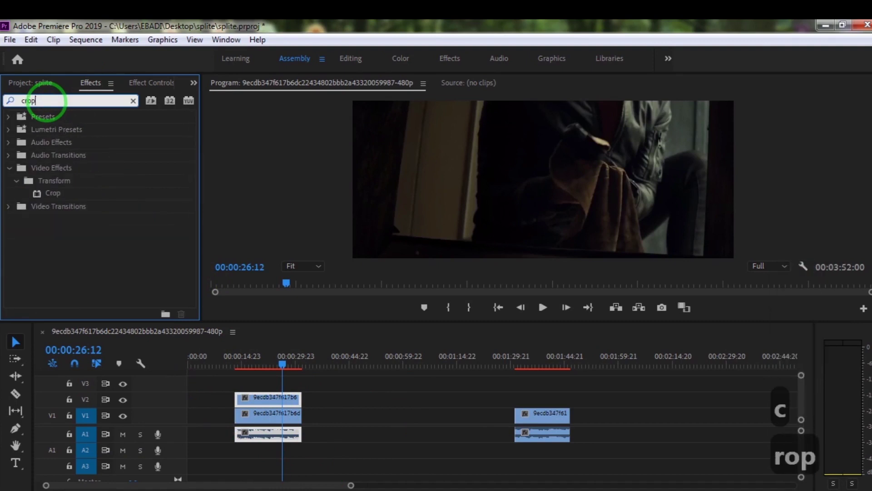
left_click_drag(56, 192, 244, 414)
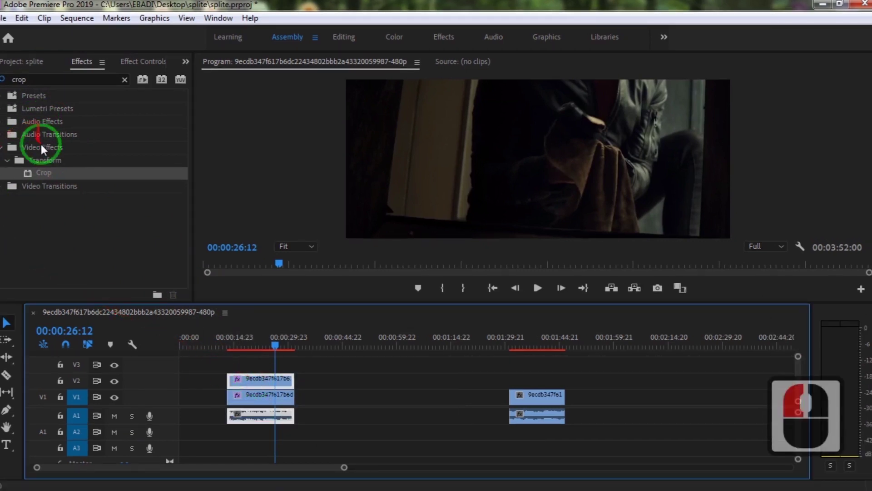
Crop the V2 clip 25% on the left and 25% on the right, and set its horizontal position to 288.
left_click(140, 62)
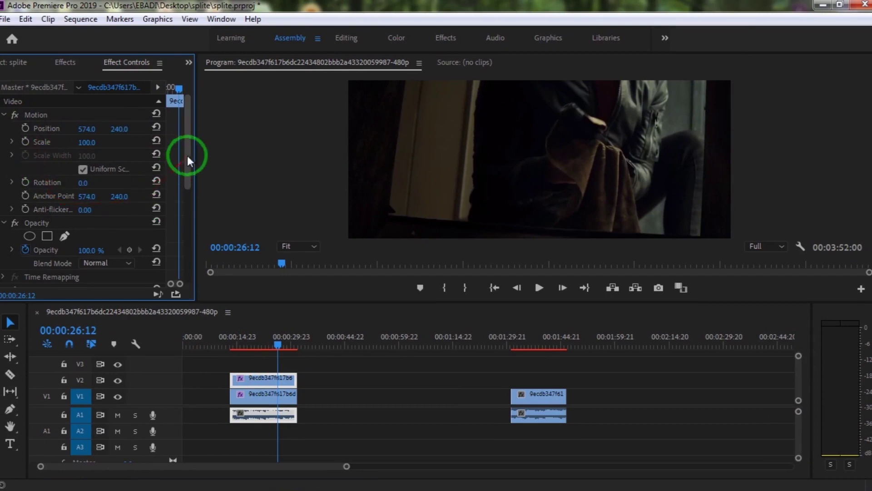
left_click_drag(188, 156, 186, 214)
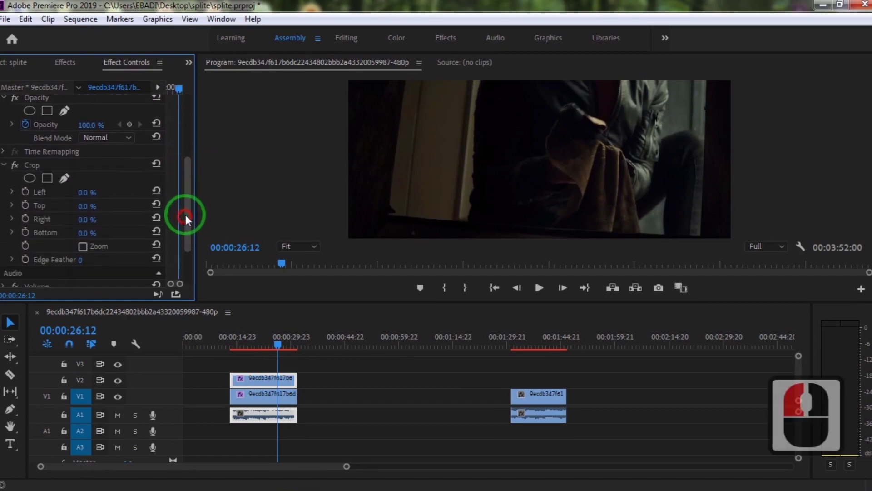
left_click(51, 188)
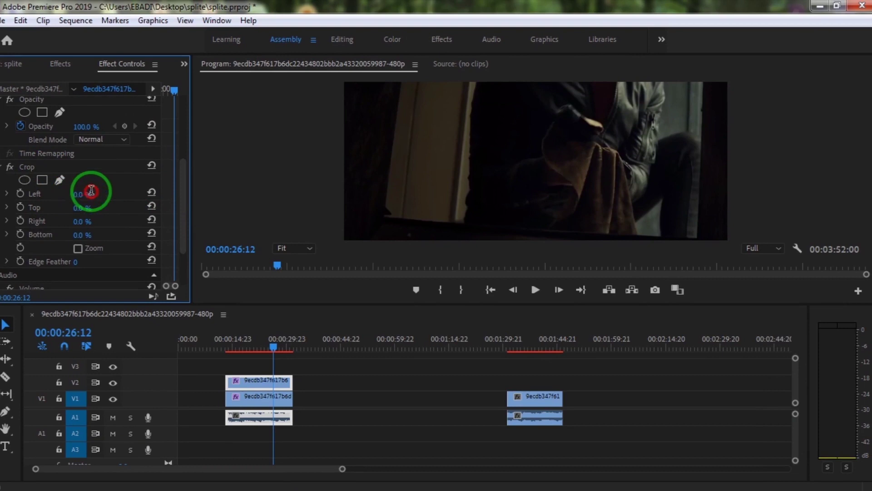
left_click(91, 190)
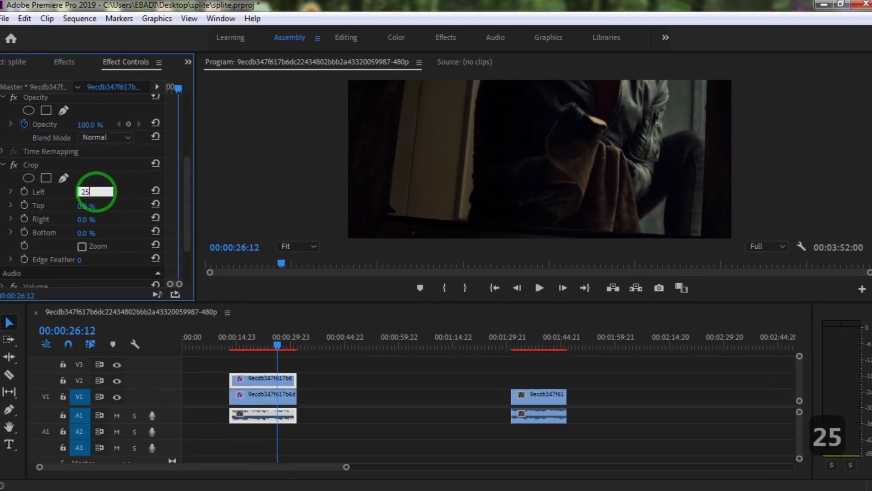
left_click(96, 217)
type("25")
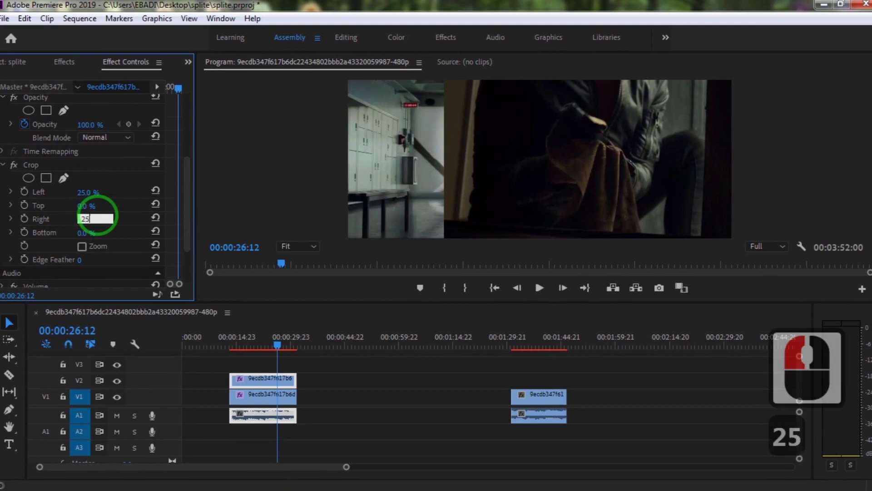
left_click(129, 219)
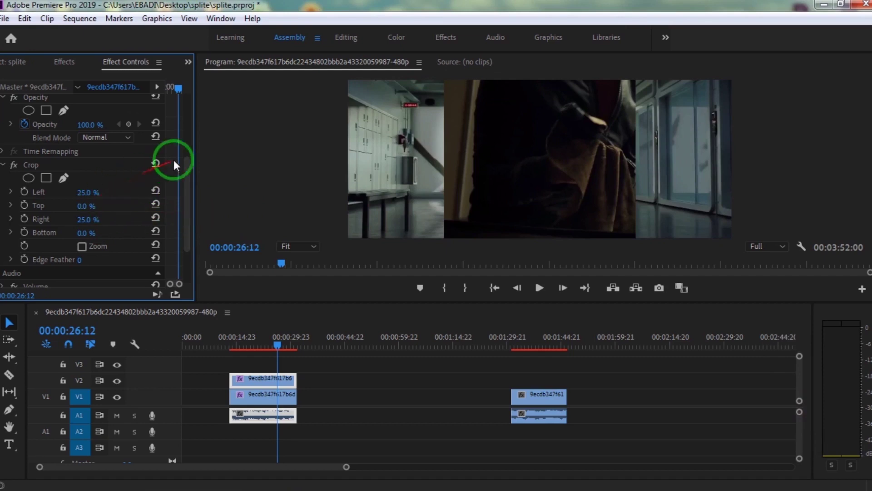
left_click_drag(187, 168, 191, 104)
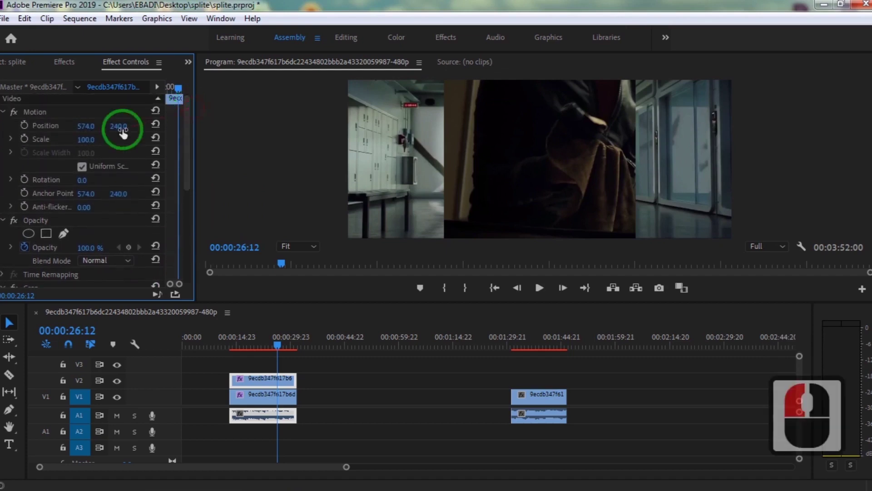
mouse_move(86, 125)
left_mouse_down()
mouse_move(17, 120)
mouse_move(111, 127)
mouse_move(74, 126)
mouse_move(97, 130)
left_mouse_up()
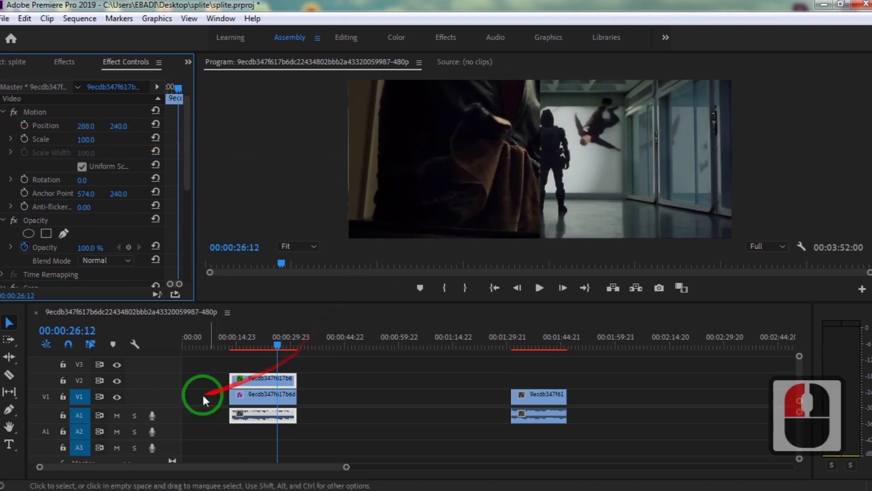
Hide track V1 and preview the cropped V2 clip alone at 00:00:30:07.
left_click(114, 397)
left_click_drag(253, 342, 293, 334)
double_click(293, 334)
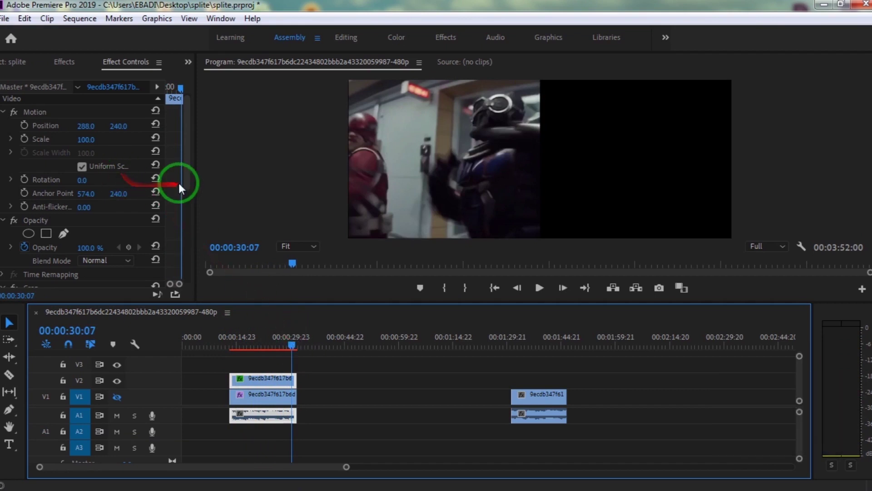
Set the V2 clip's crop to 12% on the left and 38% on the right.
left_click_drag(187, 184, 183, 220)
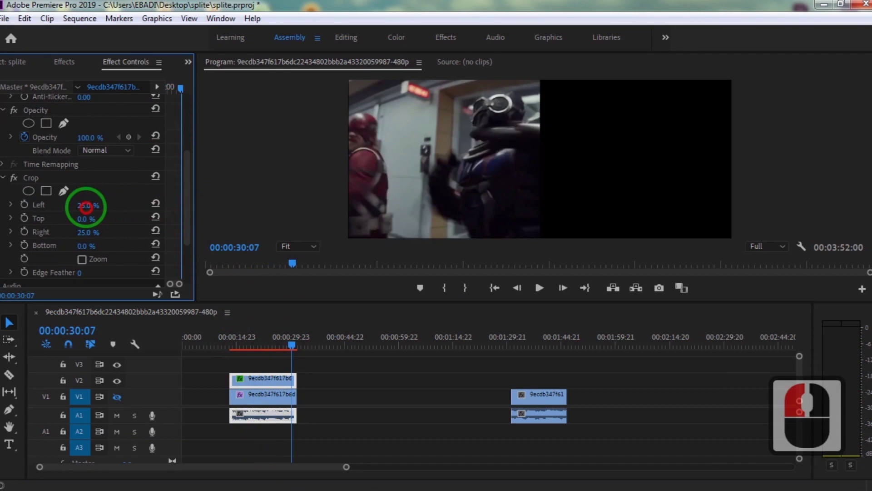
left_click(86, 230)
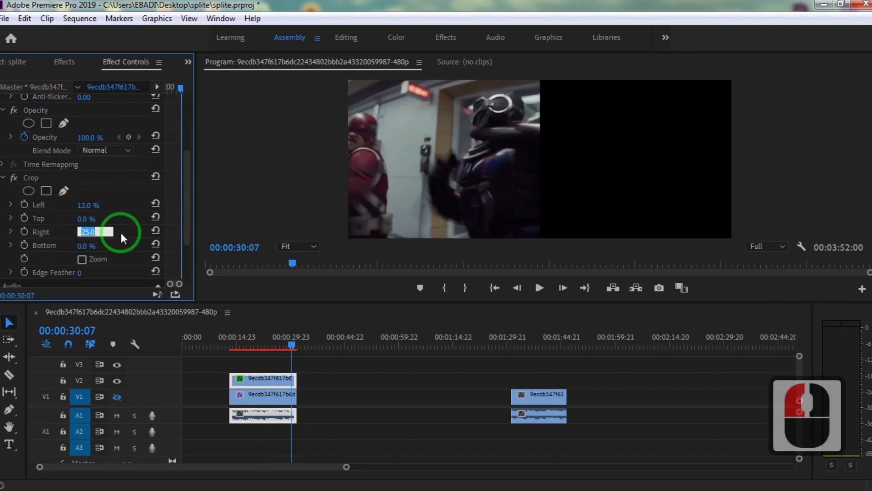
left_click(82, 234)
left_click(93, 233)
left_click(88, 231)
left_click(89, 231)
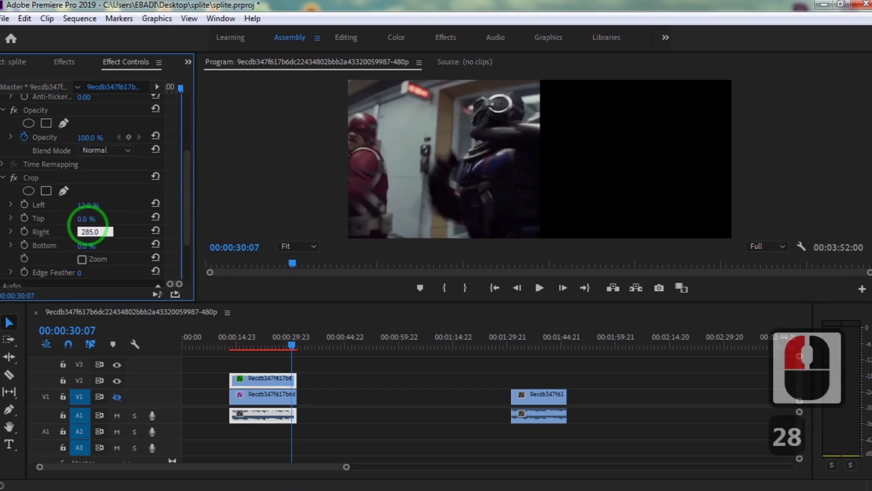
double_click(77, 232)
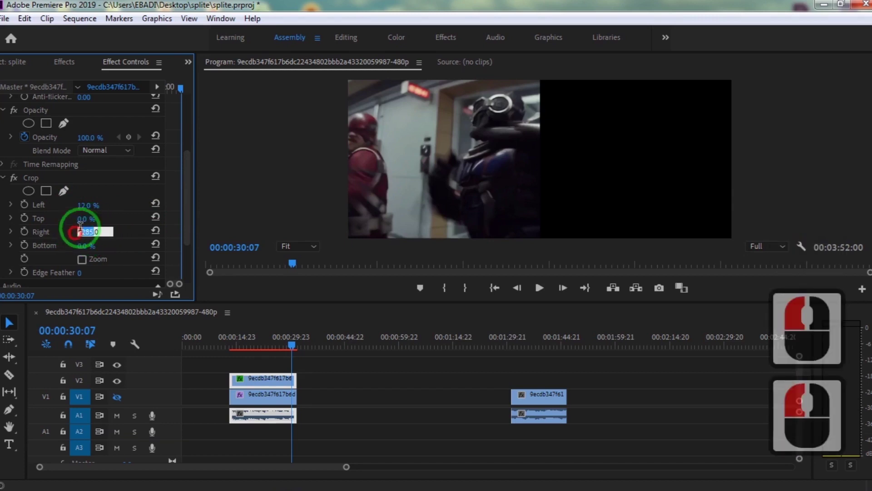
type("3")
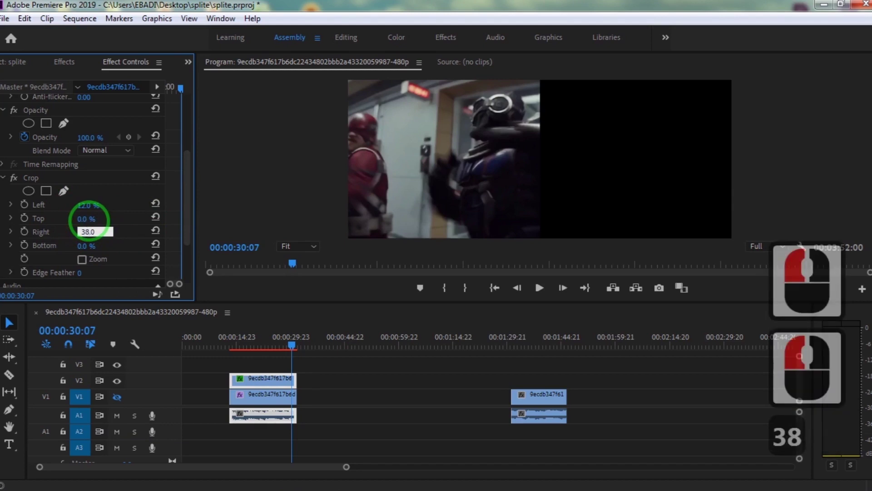
left_click(123, 231)
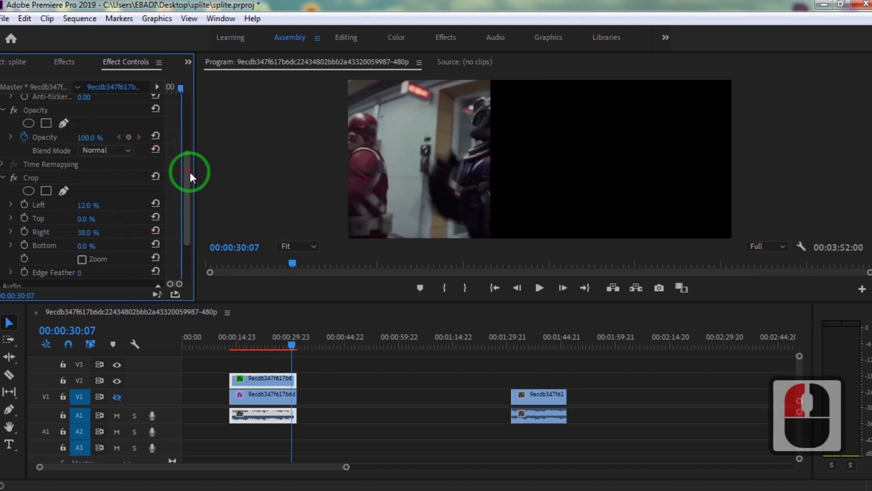
Set the V2 clip's horizontal position to 438 and make track V1 visible again at 00:00:31:09.
left_click_drag(190, 171, 189, 121)
left_click_drag(84, 128, 184, 128)
left_click(290, 347)
mouse_move(290, 344)
left_mouse_down()
mouse_move(236, 343)
mouse_move(298, 337)
left_mouse_up()
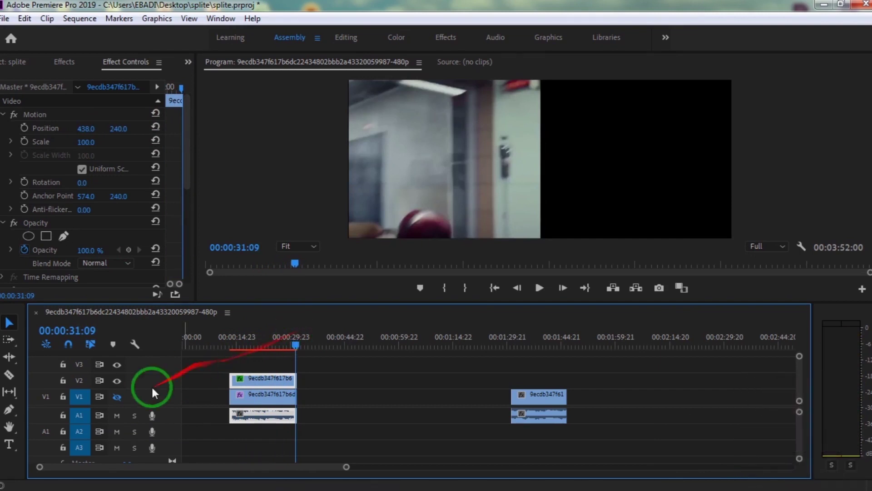
left_click(117, 396)
left_click(268, 405)
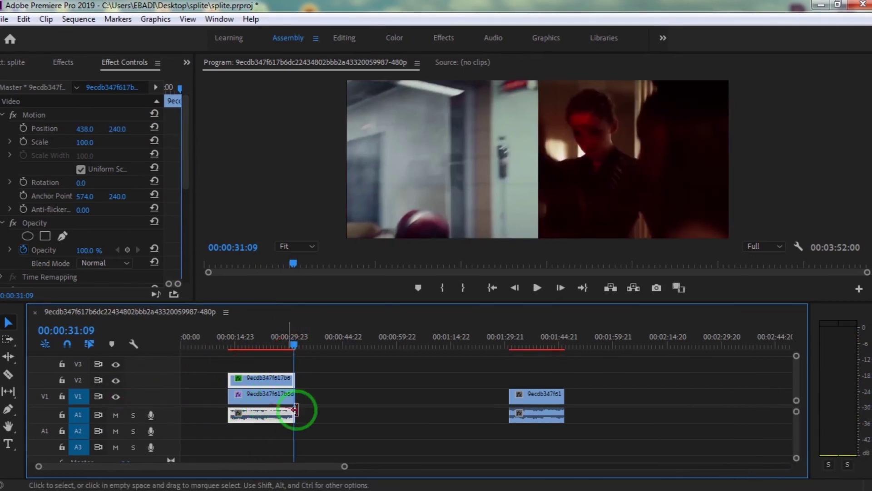
Shift the V1 clip to the right and crop it 25% on the left and 25% on the right.
left_click(266, 395)
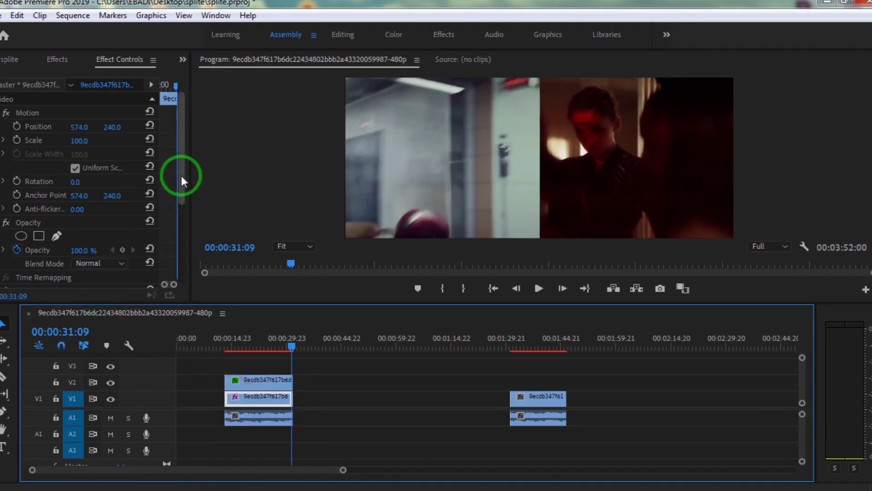
left_click_drag(78, 127, 153, 132)
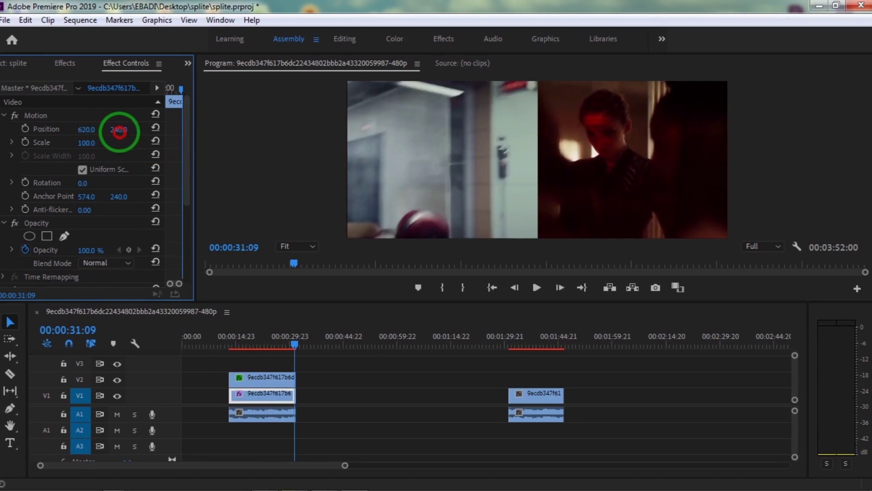
left_click_drag(187, 172, 171, 233)
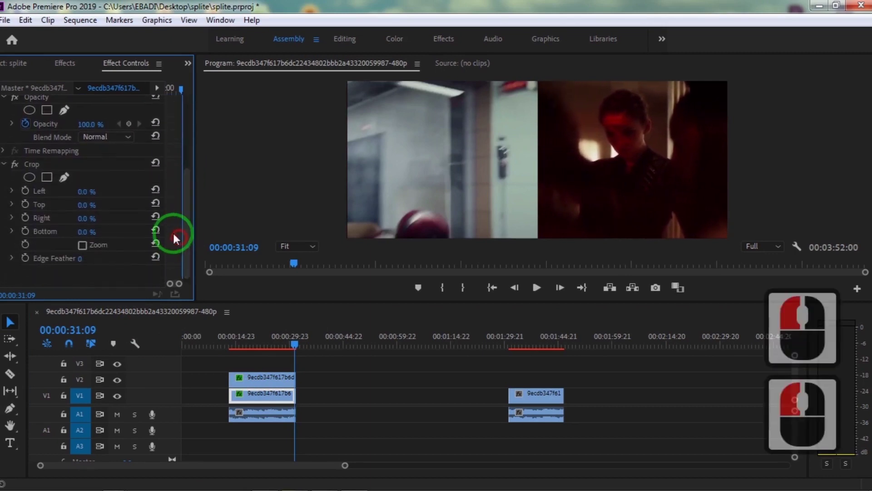
left_click(83, 193)
type("25")
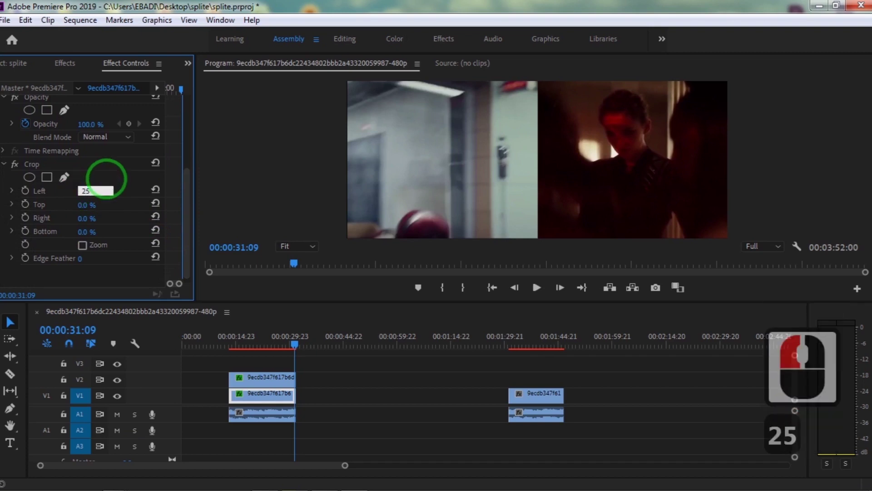
left_click(86, 219)
type("25")
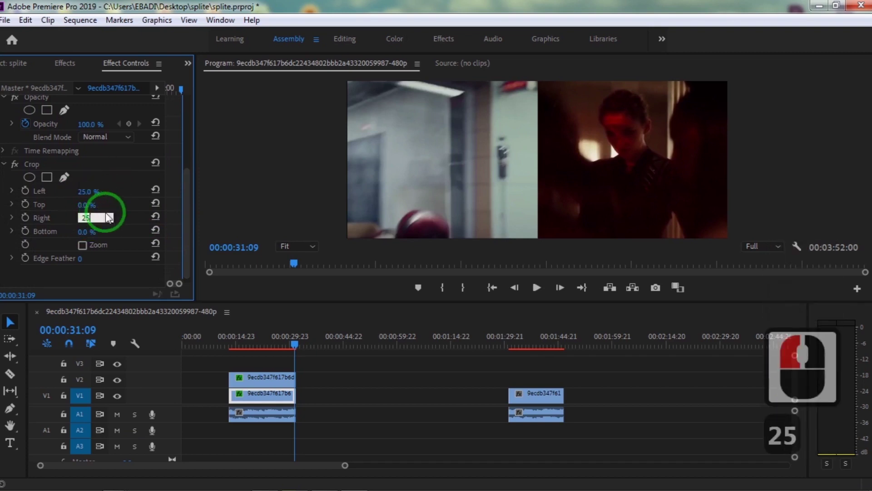
left_click(126, 219)
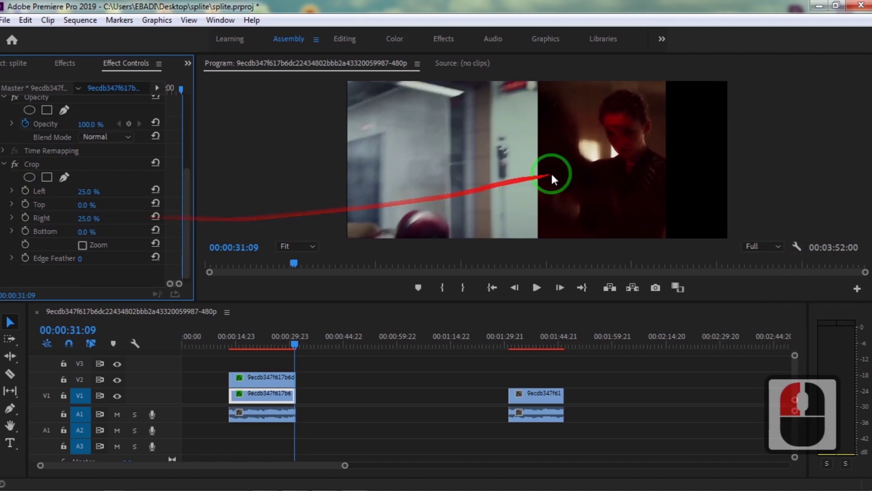
Set the V1 clip's horizontal position to 860 and check it at 00:00:30:16 with track V2 briefly hidden.
left_click_drag(189, 181, 187, 114)
left_click_drag(87, 131, 208, 132)
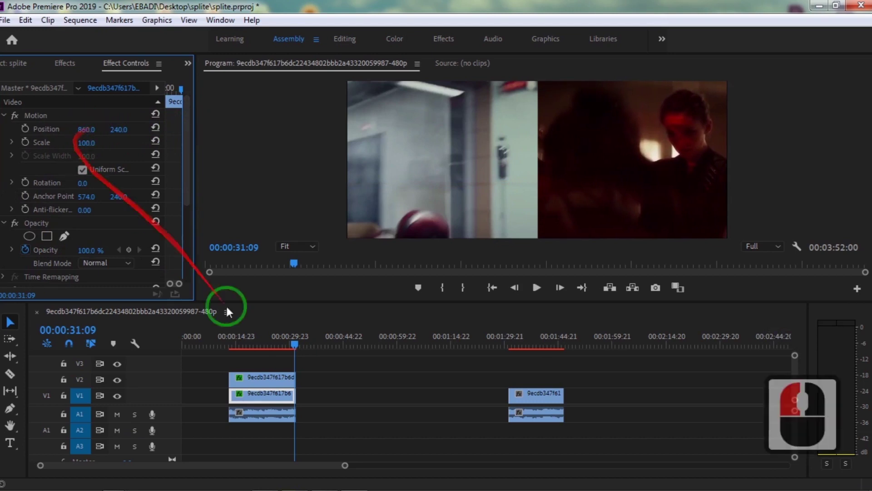
left_click(118, 379)
mouse_move(295, 337)
left_mouse_down()
mouse_move(242, 336)
mouse_move(292, 337)
left_mouse_up()
left_click(118, 379)
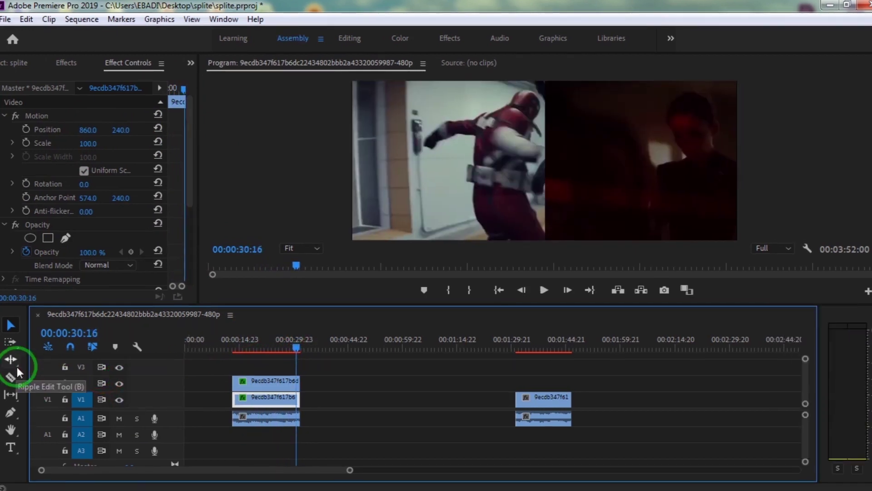
Switch to the Rectangle tool for drawing a shape.
triple_click(15, 415)
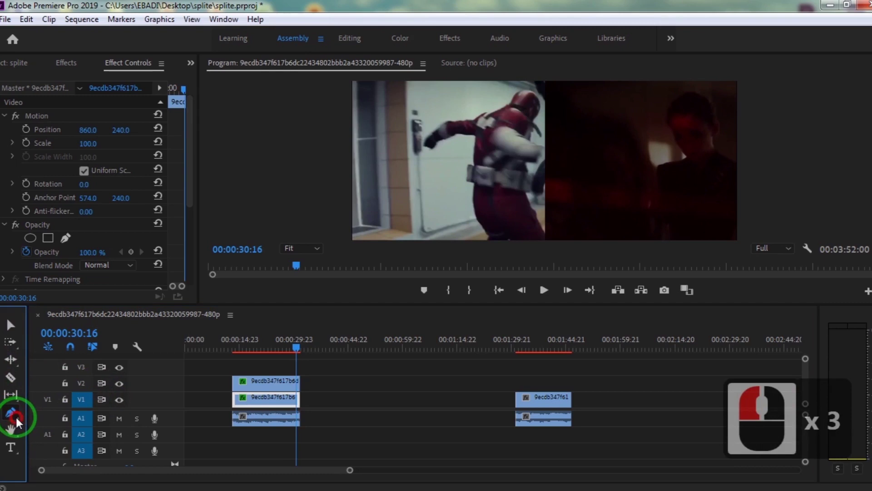
left_click(15, 415)
left_click(68, 420)
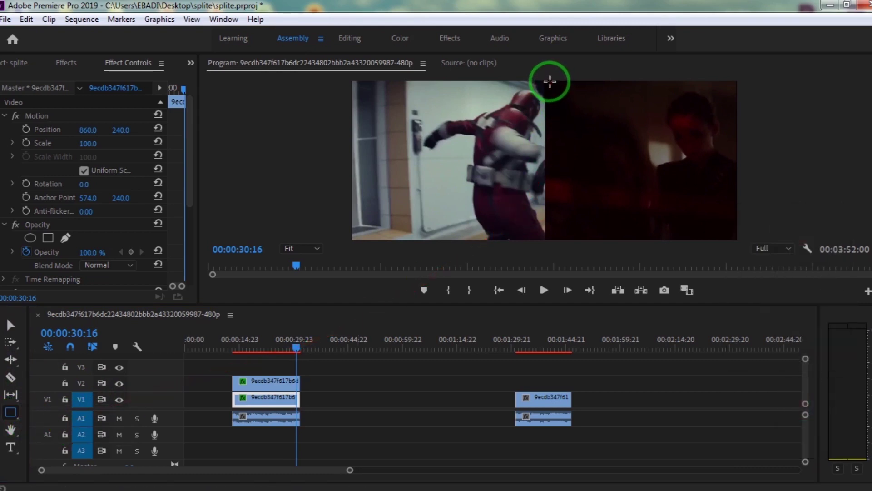
left_click(550, 81)
left_click(112, 212)
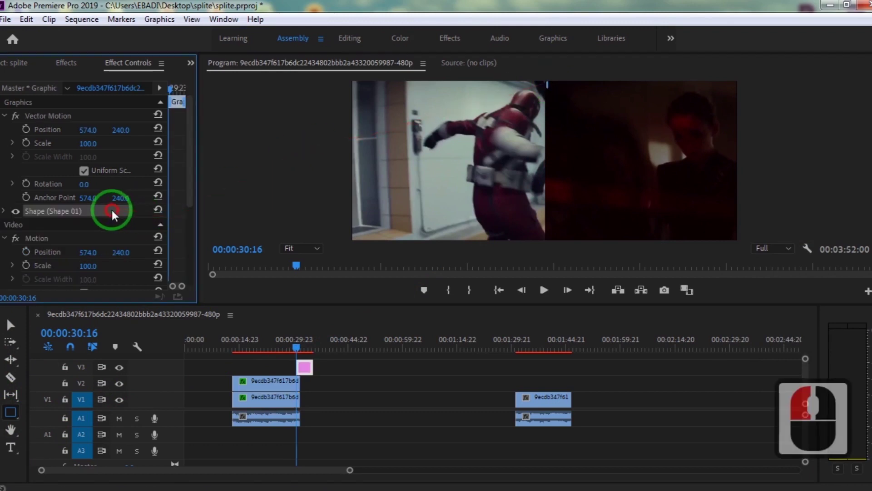
key("Delete")
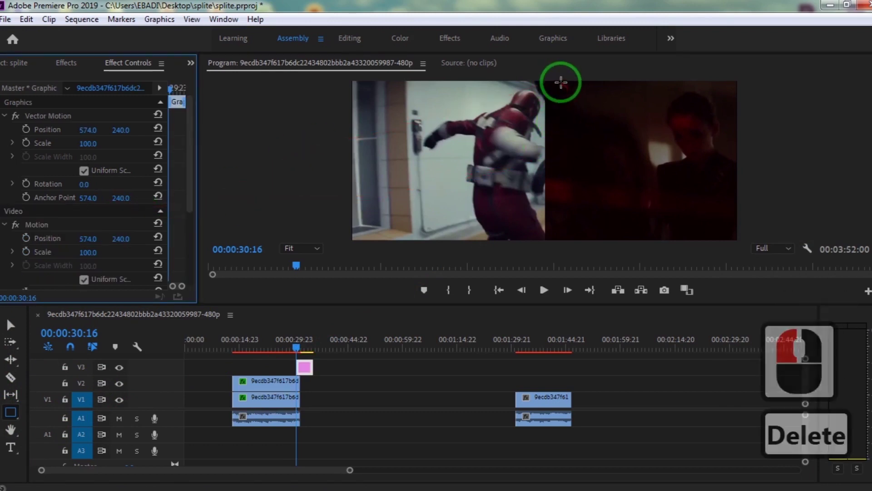
Draw a narrow full-height rectangle along the seam between the two clips and set its fill to white.
left_click_drag(547, 83, 543, 239)
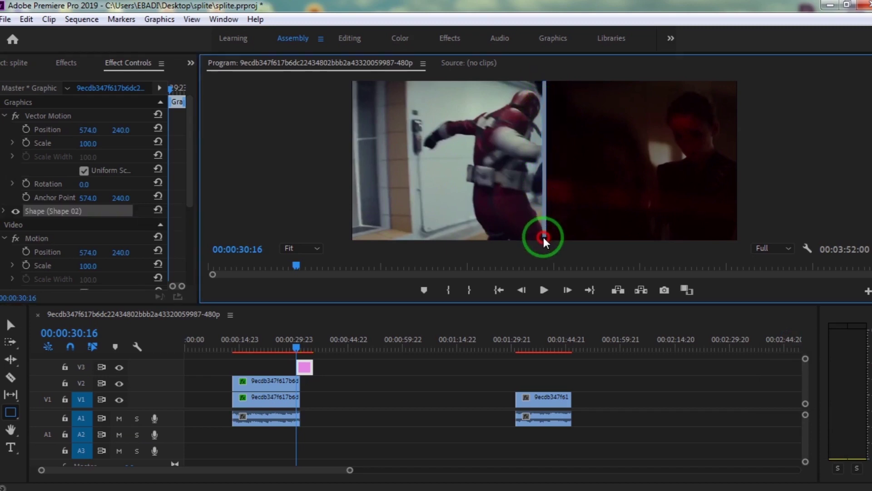
left_click_drag(545, 246, 544, 241)
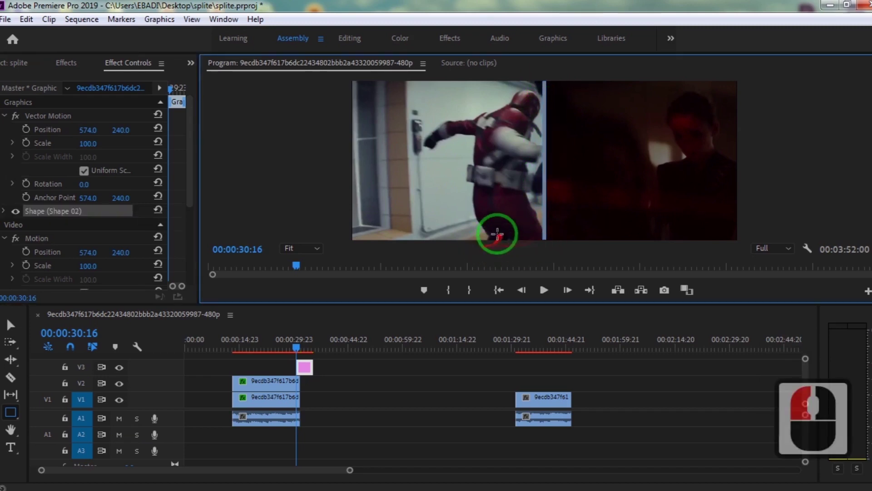
left_click(3, 212)
left_click_drag(192, 151, 189, 188)
left_click(63, 162)
left_click(61, 141)
left_click(299, 363)
left_click(584, 183)
left_click(553, 408)
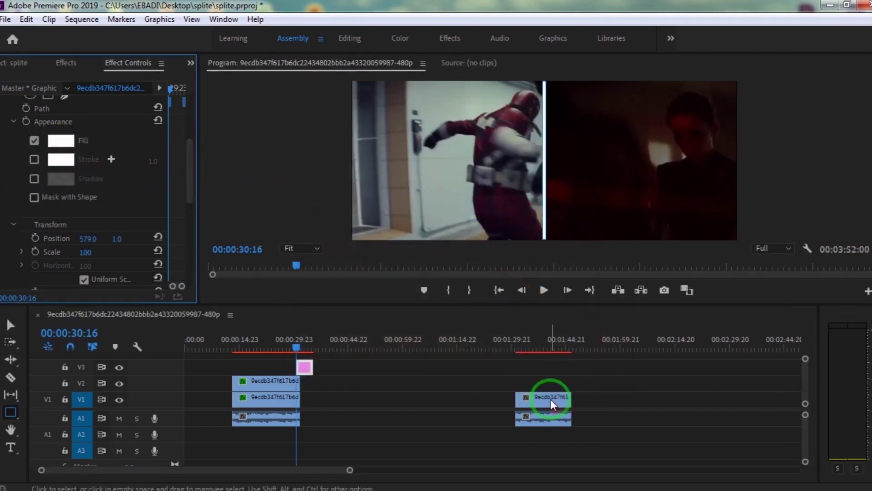
Extend the white divider graphic over the clips' full duration on track V4 and place the third clip beneath it on V3.
left_click_drag(296, 366, 244, 366)
left_click_drag(319, 373, 267, 361)
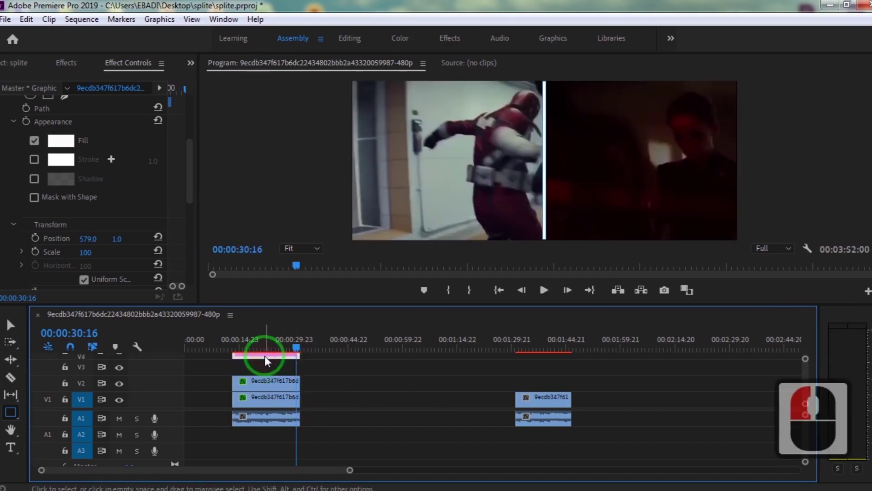
left_click_drag(169, 408, 172, 418)
left_click_drag(542, 404, 300, 370)
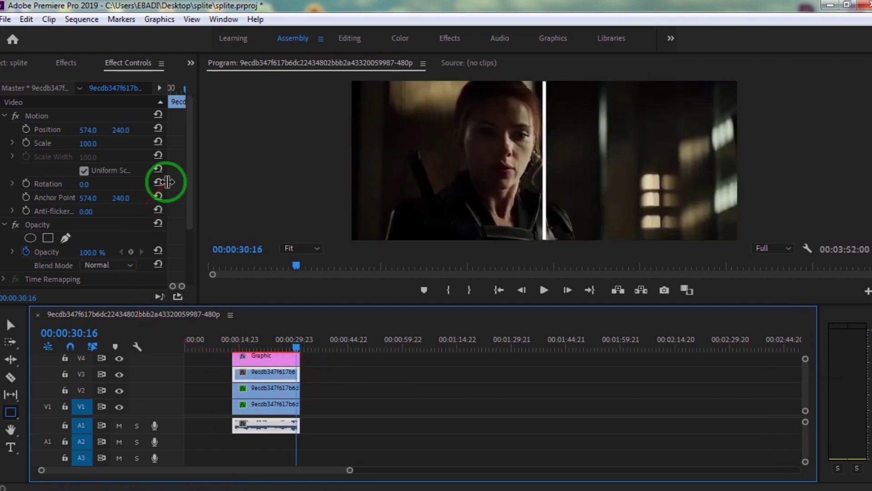
Scale the V3 clip to 50 and position it at 862, 361 in the lower-right quarter of the frame.
double_click(188, 181)
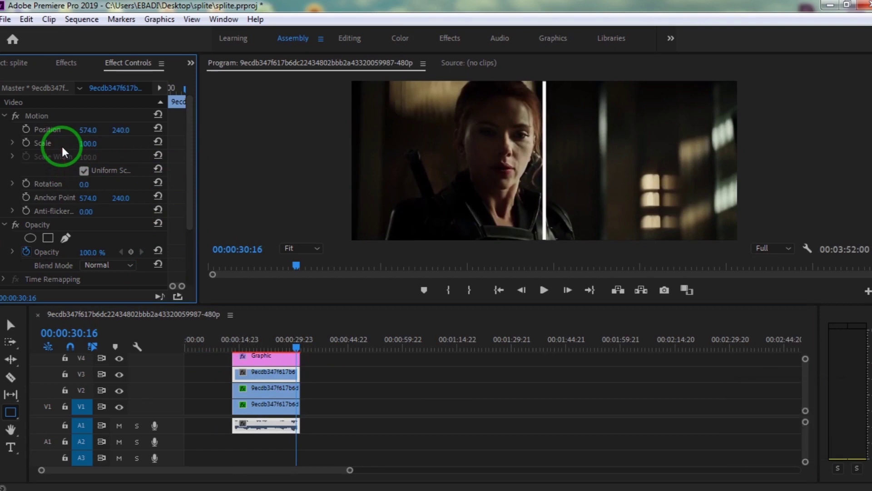
left_click(98, 141)
type("50")
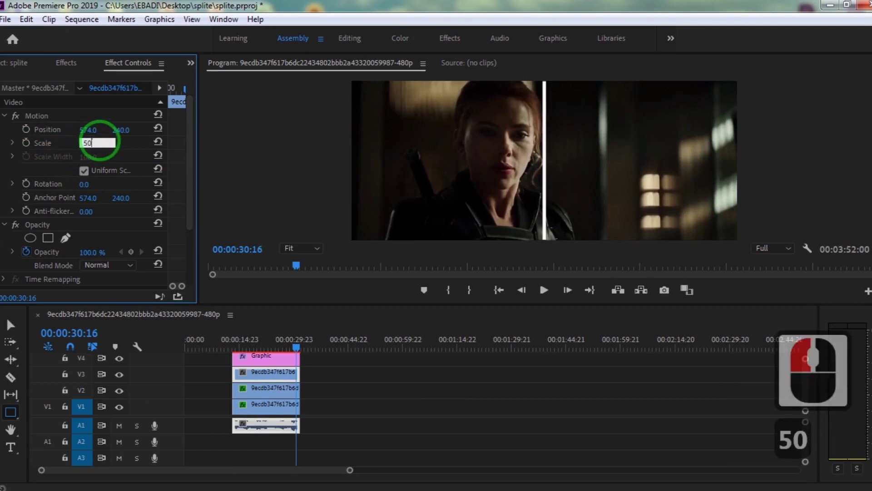
left_click(130, 142)
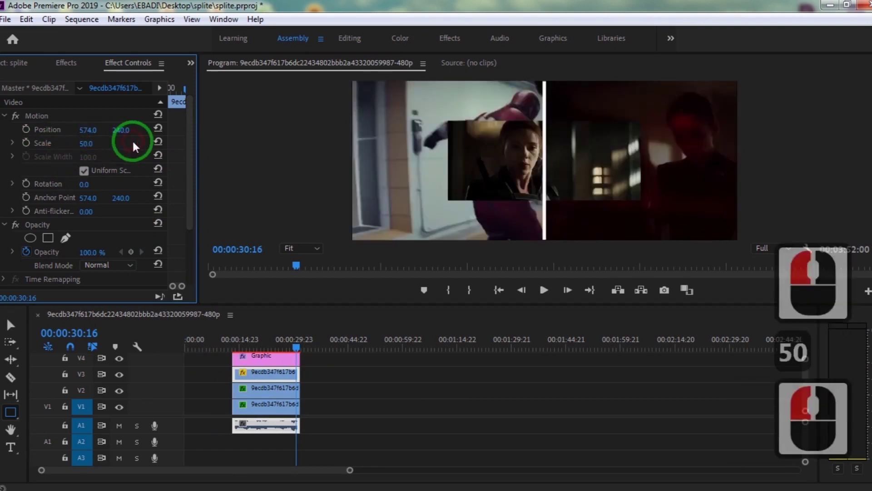
left_click(91, 133)
left_click_drag(80, 130, 295, 142)
left_click_drag(121, 129, 207, 137)
left_click(127, 129)
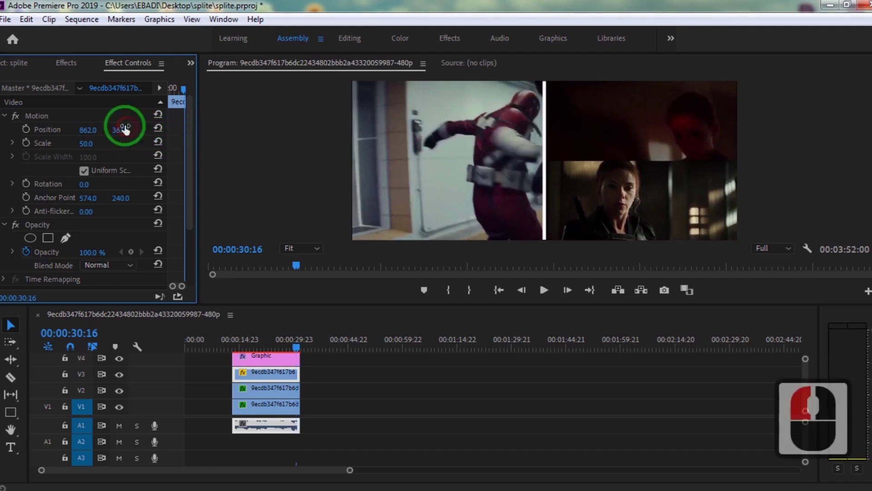
Draw a thin horizontal white rectangle in the divider graphic, from the vertical divider to the frame's right edge between the upper and lower clips.
left_click(264, 358)
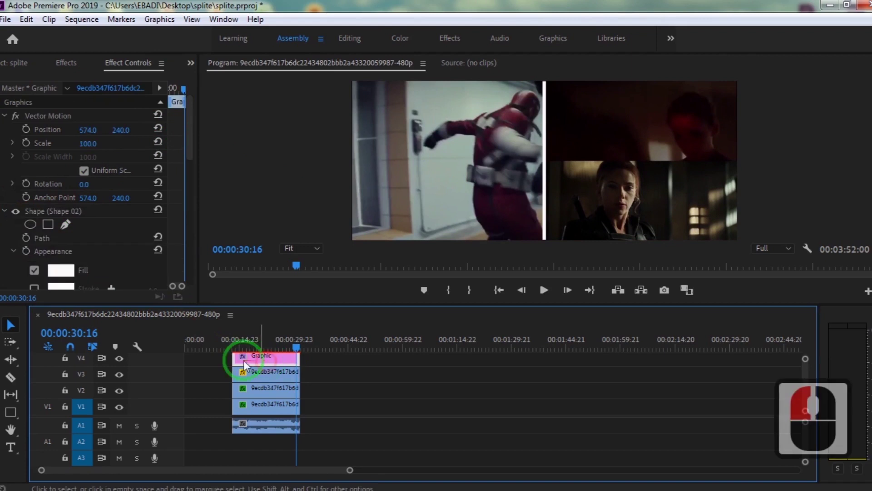
left_click(11, 411)
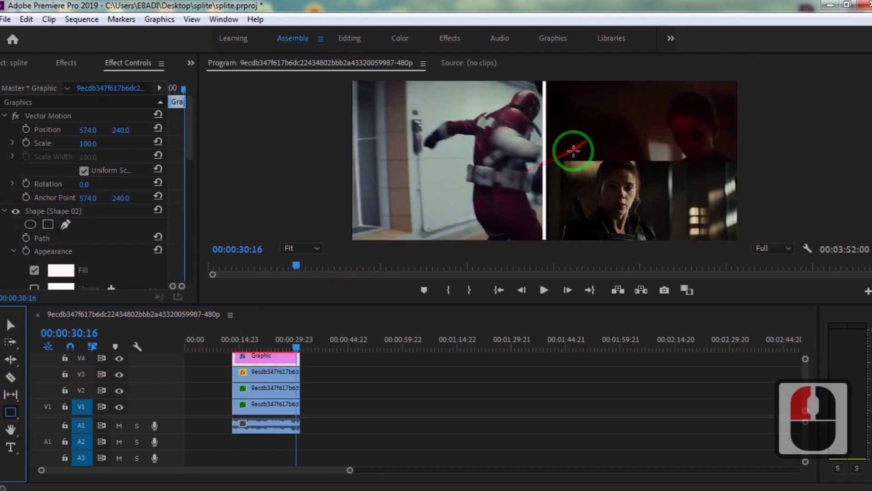
left_click_drag(545, 158, 737, 164)
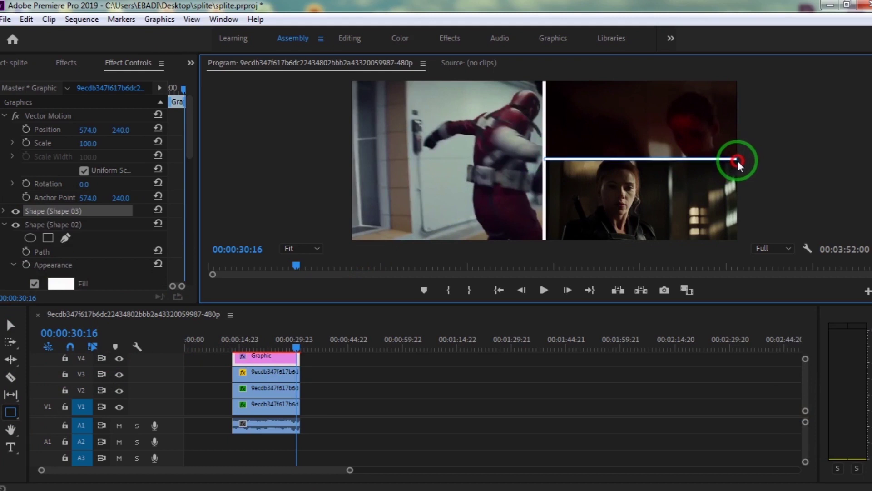
left_click_drag(737, 164, 737, 165)
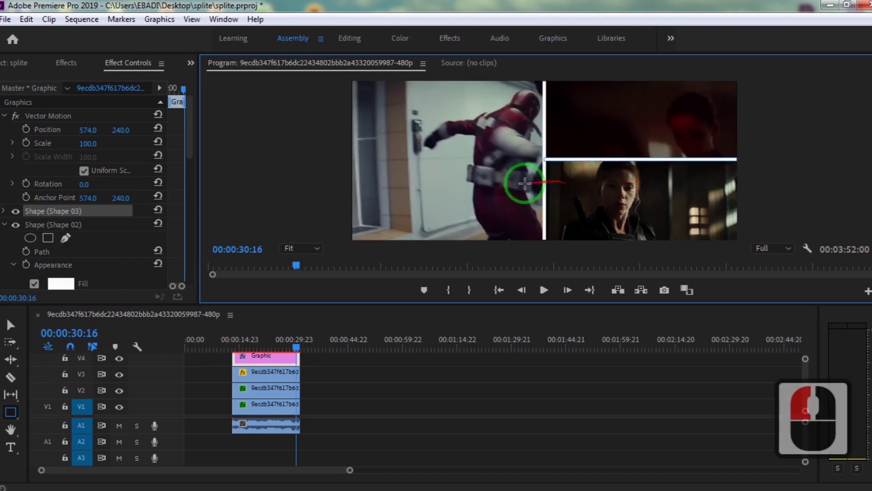
left_click(9, 324)
left_click(640, 211)
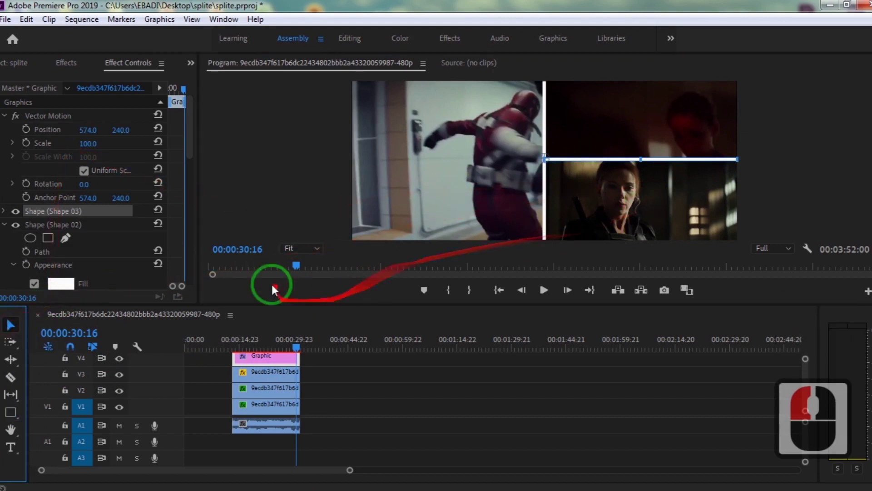
Identify the upper-right clip by briefly hiding tracks, and set this V1 clip's scale to 50 and position to 873, 117.
left_click(121, 407)
double_click(119, 392)
double_click(119, 374)
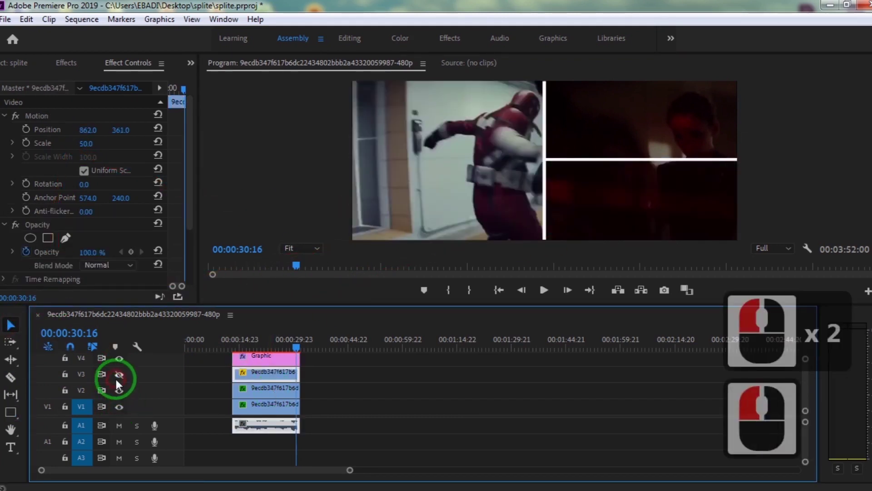
left_click(119, 407)
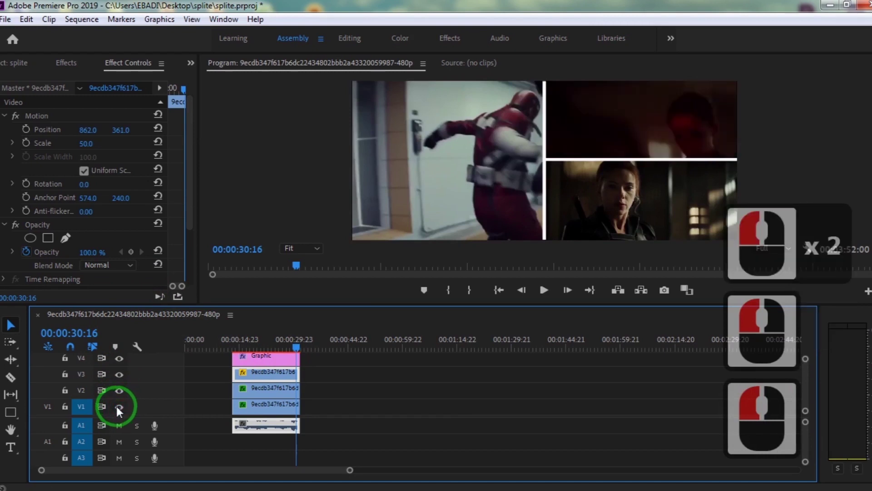
left_click(268, 404)
left_click(190, 151)
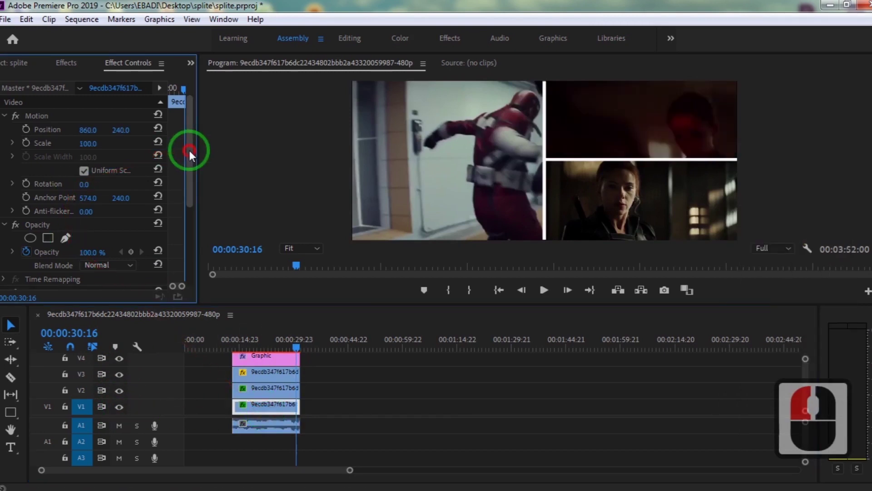
left_click(90, 142)
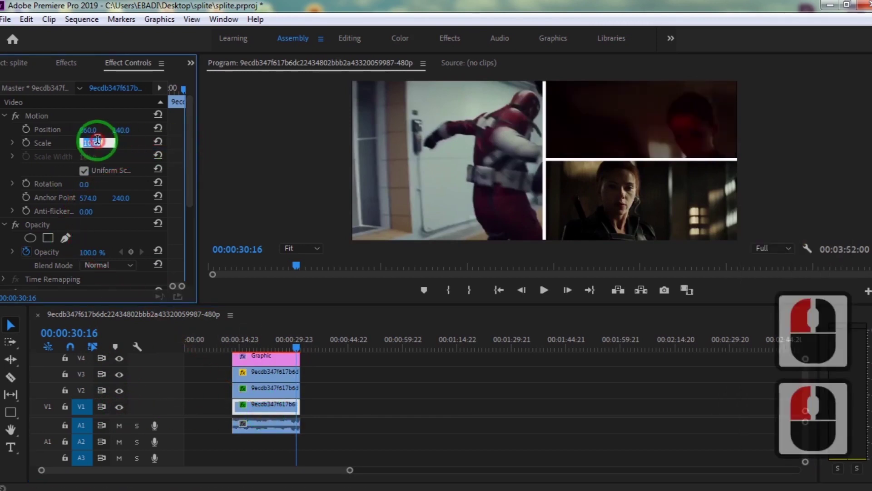
type("50")
left_click(435, 132)
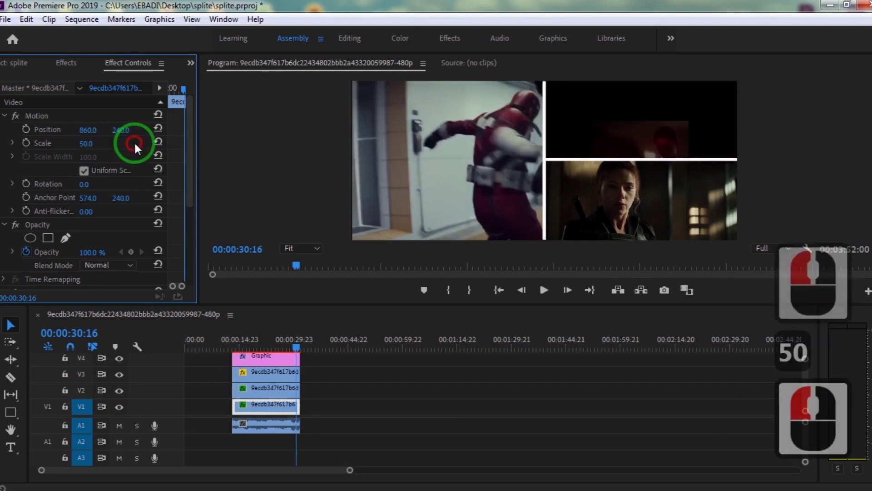
left_click_drag(127, 131, 108, 132)
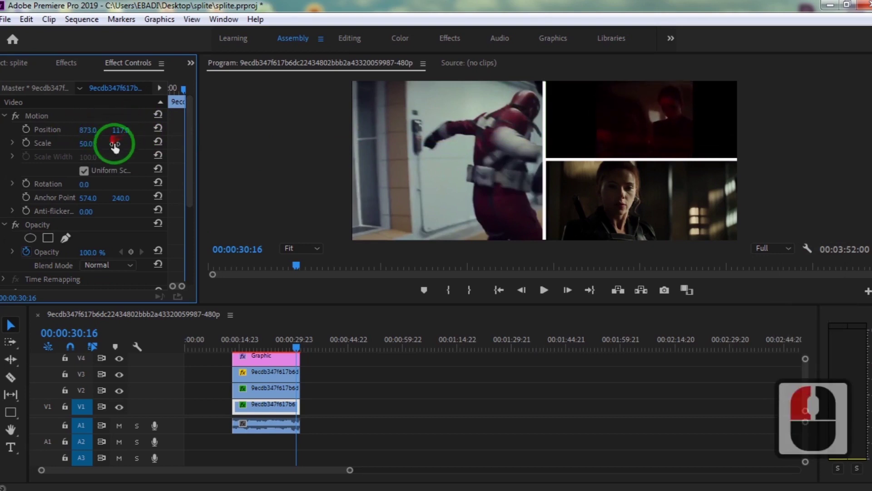
Widen the V1 clip's crop to 0% left and 2.1% right so it fills the upper-right quarter.
left_click_drag(190, 131, 184, 212)
left_click(102, 156)
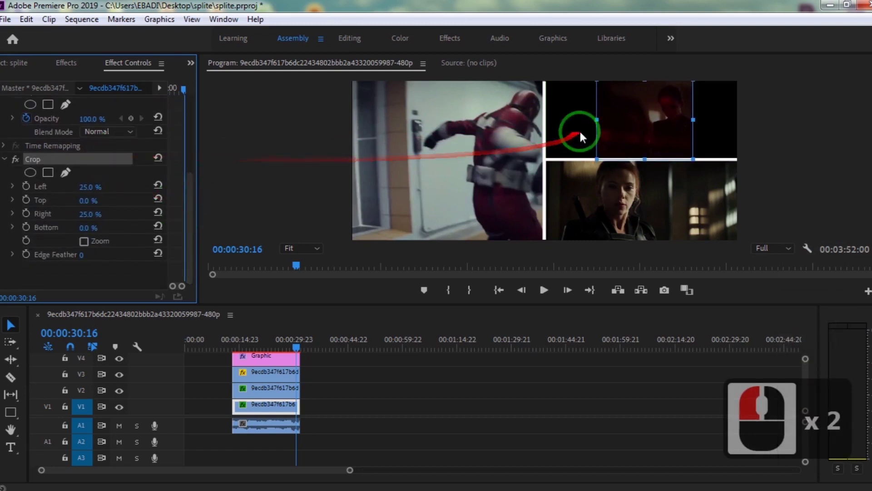
left_click_drag(693, 120, 736, 120)
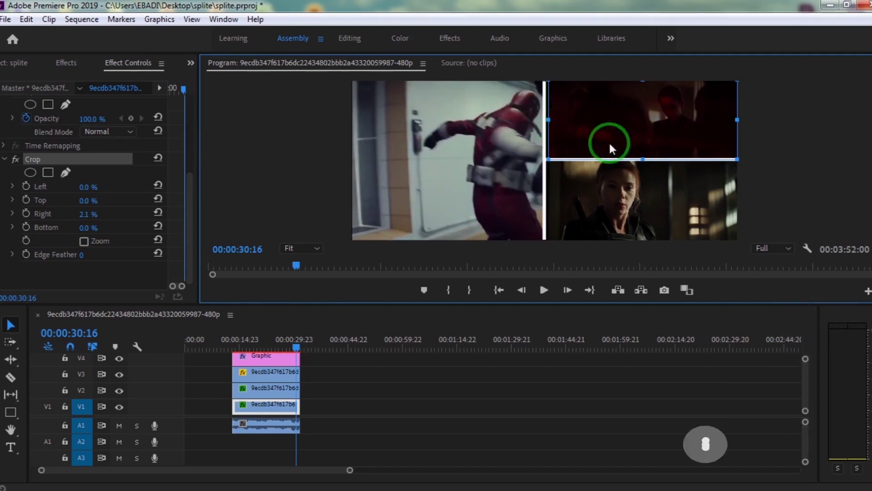
Play back the split-screen section from its beginning at 00:00:13:04.
left_click(269, 376)
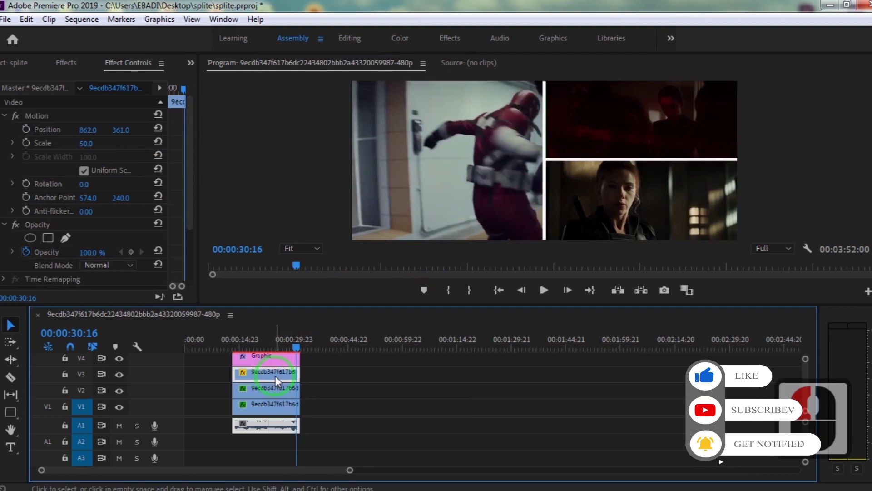
left_click(297, 346)
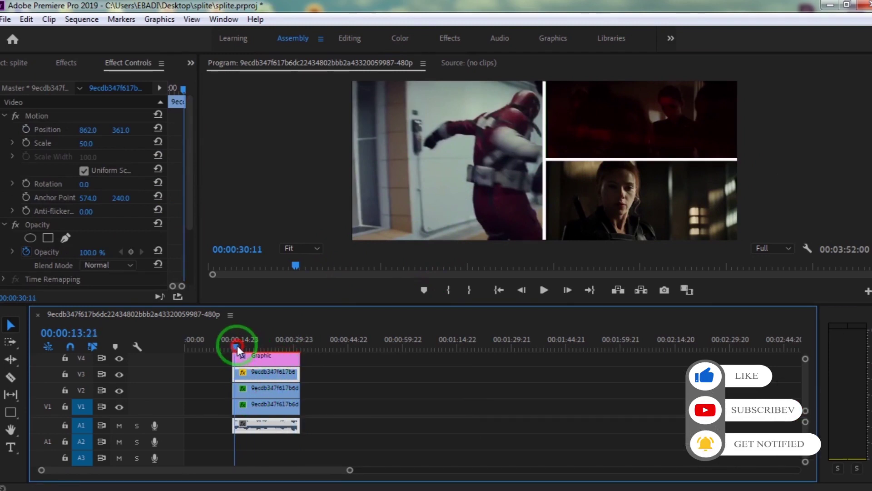
left_click_drag(238, 345, 244, 342)
key("space")
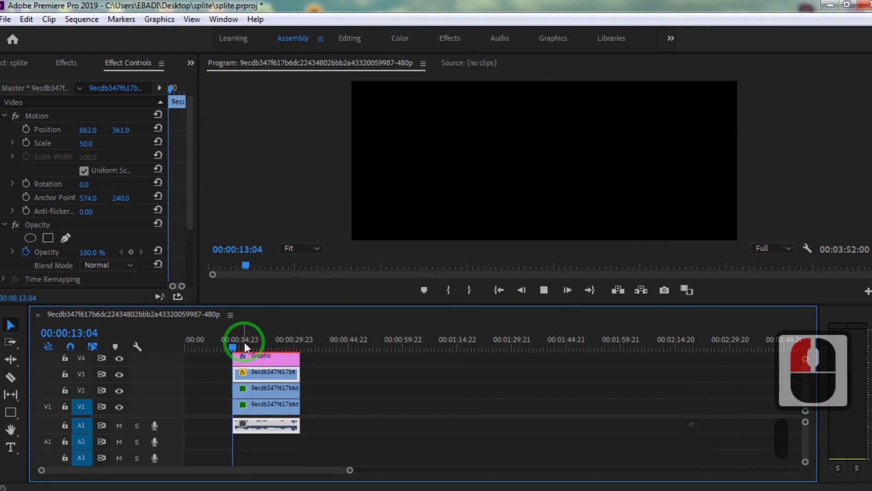